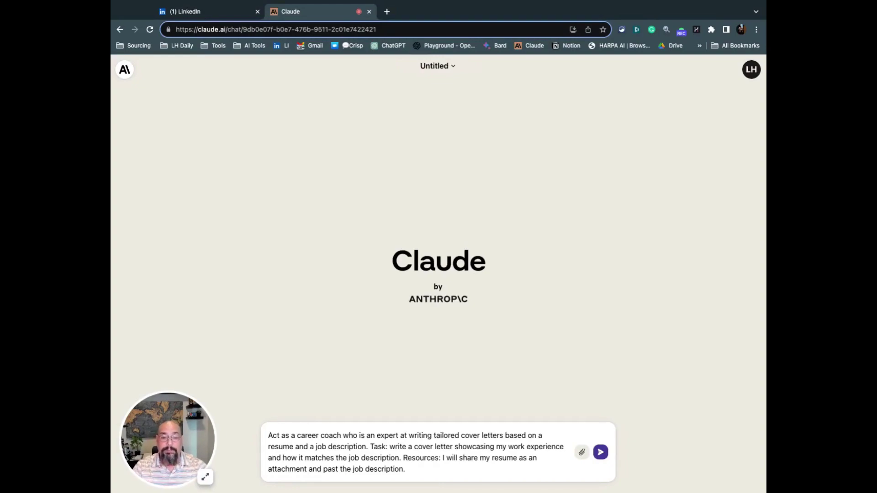
- Leave the Claude prompt and go to the LinkedIn Senior Technical Recruiter (REMOTE) posting
{"action": "left_click", "coordinate": [412, 468]}
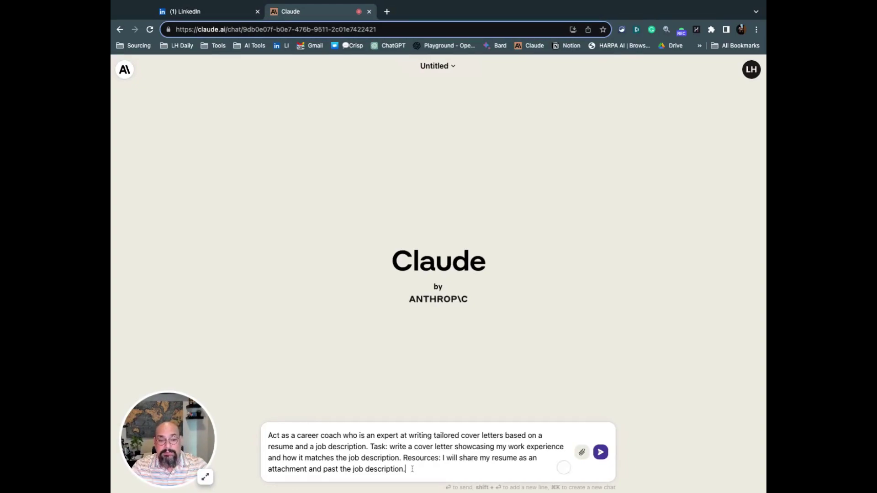
{"action": "key", "text": "ctrl+shift+Tab"}
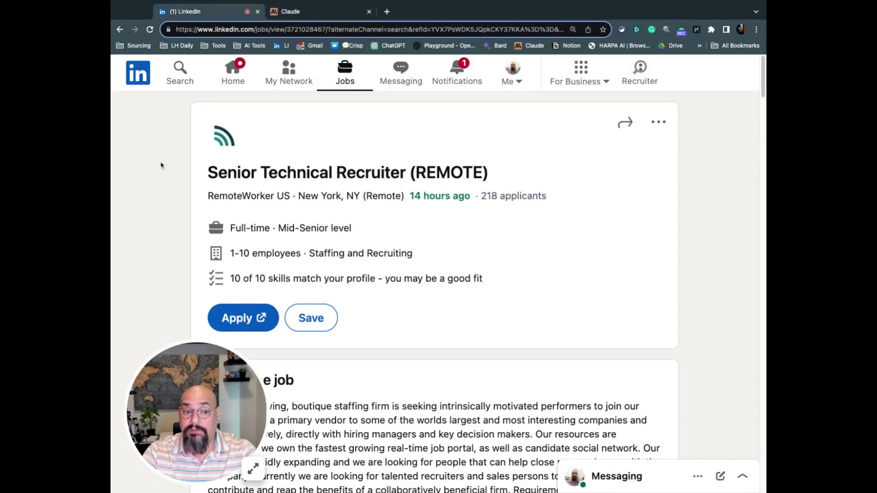
{"action": "left_click_drag", "start_coordinate": [207, 162], "coordinate": [329, 322]}
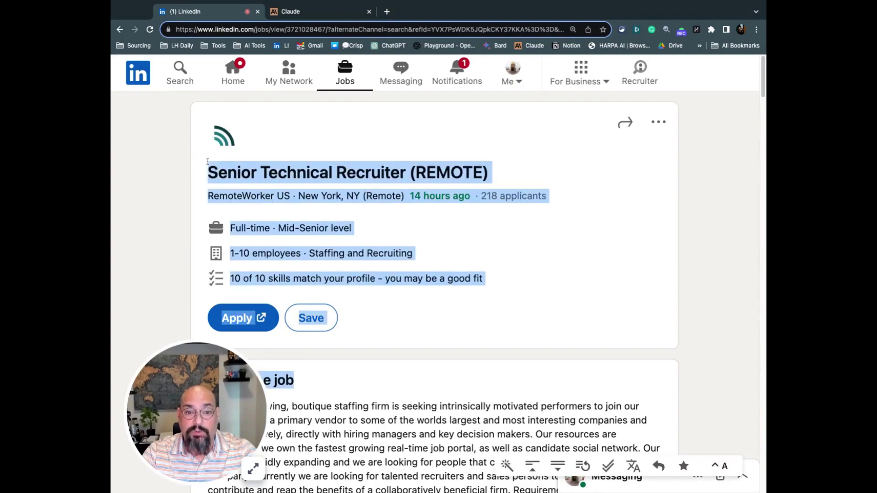
{"action": "scroll", "coordinate": [164, 234], "scroll_direction": "down", "scroll_amount": 3}
{"action": "left_click", "coordinate": [164, 233]}
{"action": "scroll", "coordinate": [163, 233], "scroll_direction": "up", "scroll_amount": 3}
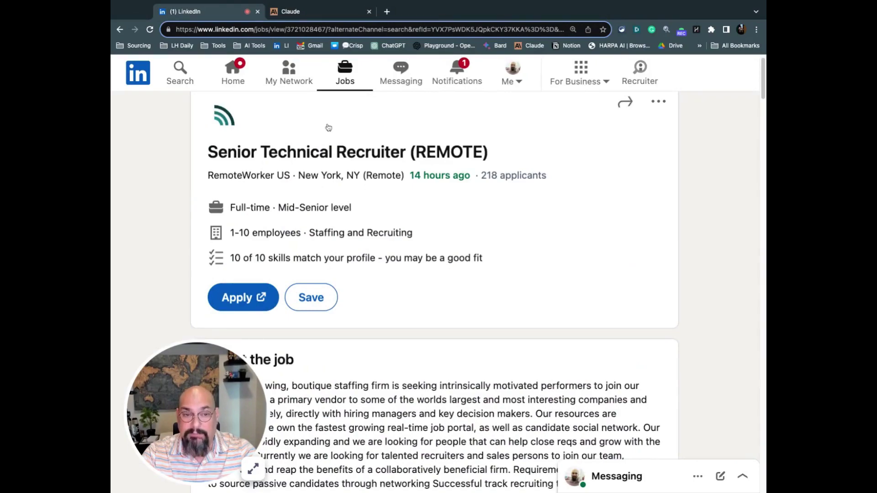
- Paste the Senior Technical Recruiter description into the Claude prompt and attach the resume PDF
{"action": "left_click", "coordinate": [321, 16]}
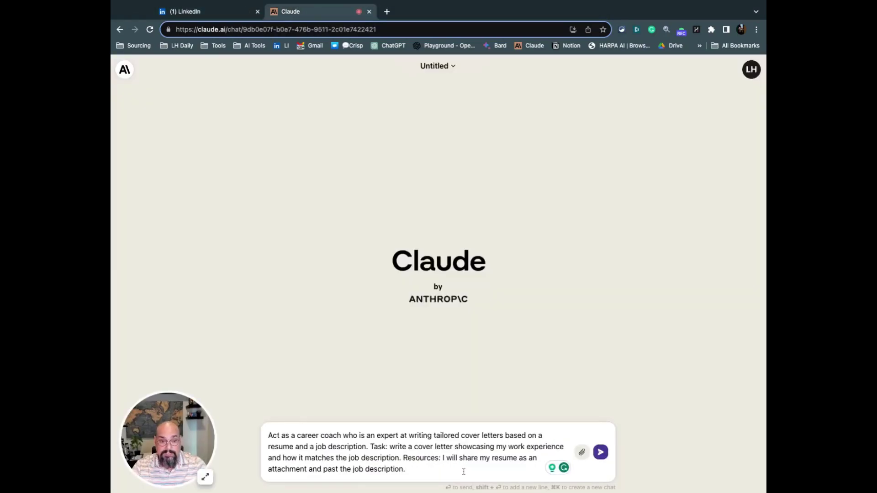
{"action": "type", "text": "job descripti"}
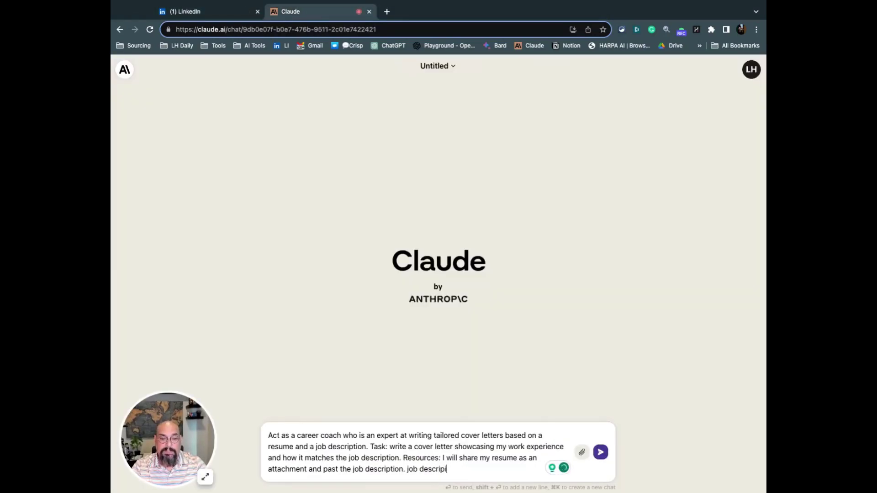
{"action": "key", "text": "ctrl+v"}
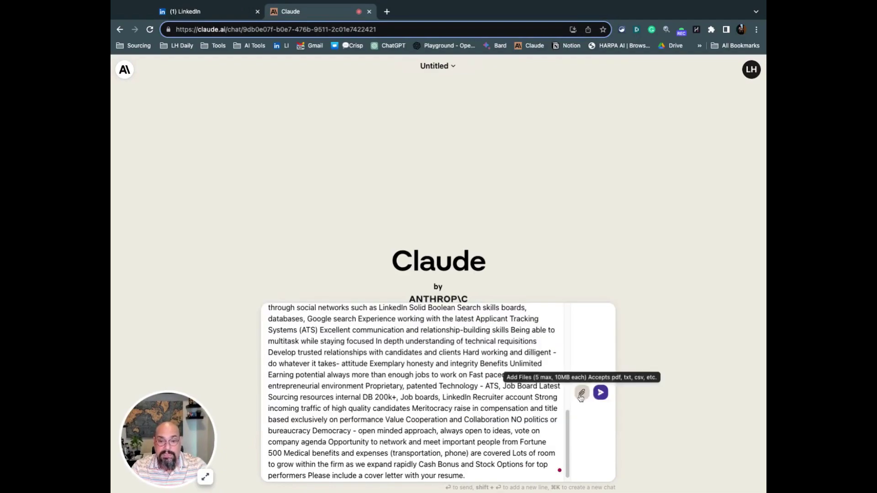
{"action": "left_click", "coordinate": [583, 393]}
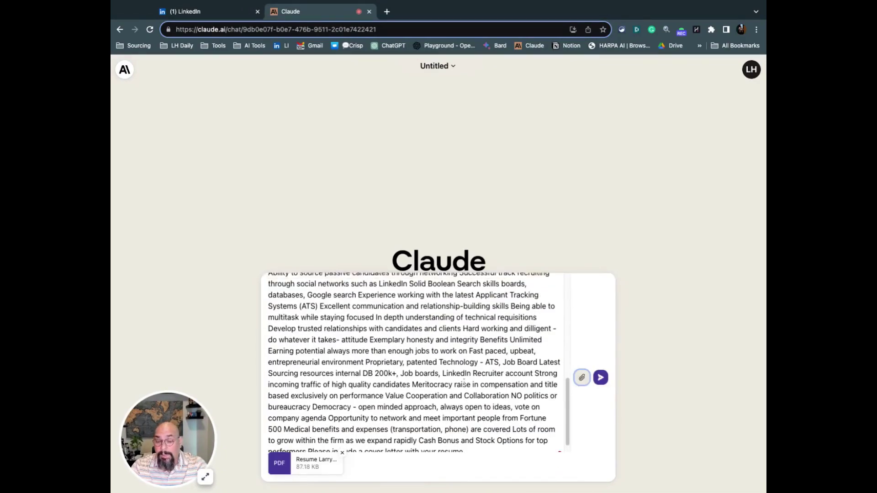
{"action": "scroll", "coordinate": [433, 361], "scroll_direction": "up", "scroll_amount": 1}
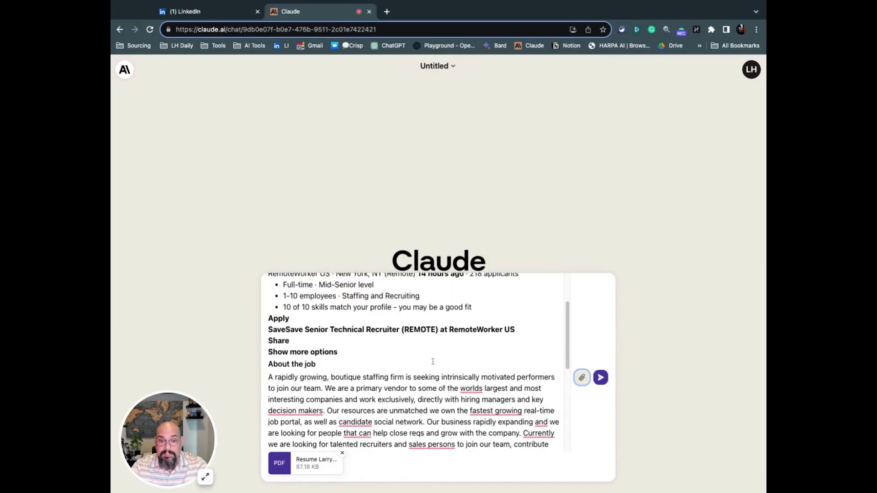
{"action": "scroll", "coordinate": [349, 339], "scroll_direction": "up", "scroll_amount": 3}
{"action": "scroll", "coordinate": [418, 336], "scroll_direction": "down", "scroll_amount": 10}
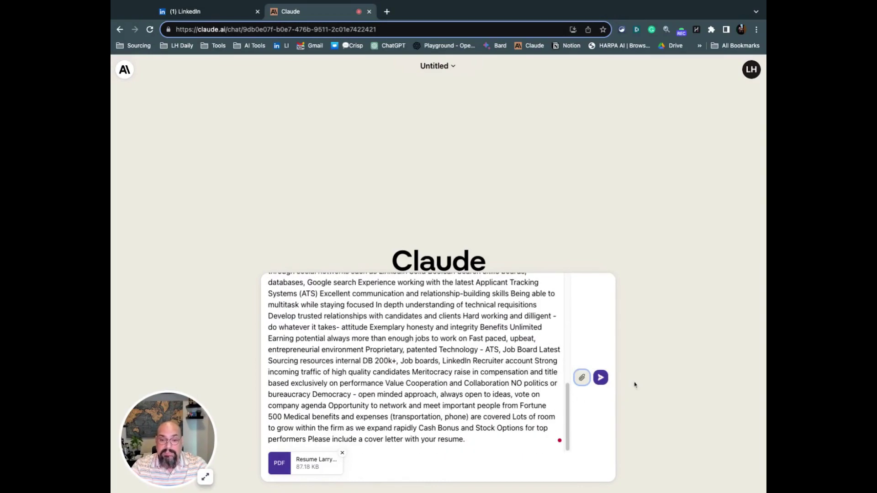
- Send the job posting and resume so Claude writes the RemoteWorker US cover letter
{"action": "left_click", "coordinate": [601, 378]}
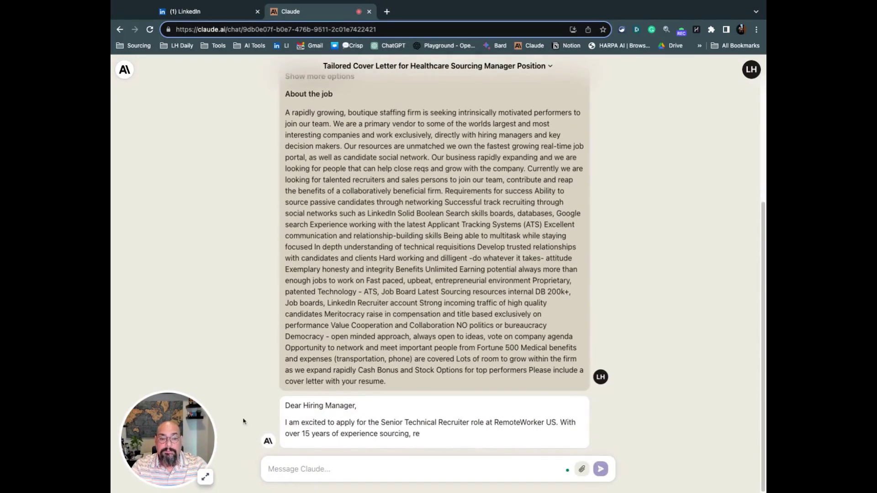